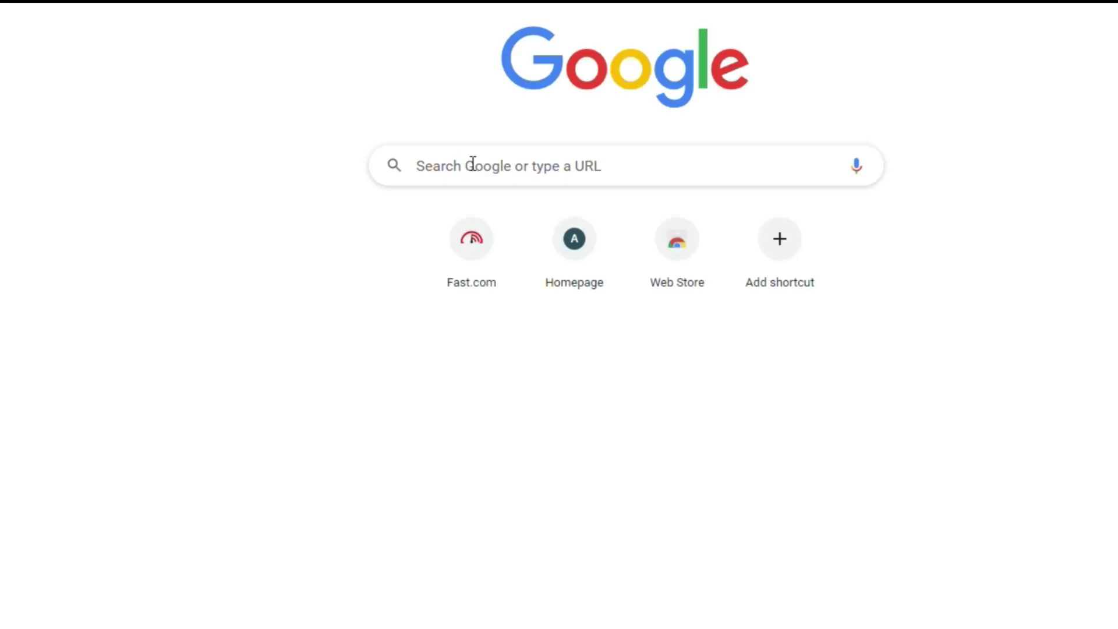
Step: After reviewing the current LinkedIn banner, focus the Google search box in a new tab
{"action": "left_click", "coordinate": [471, 164]}
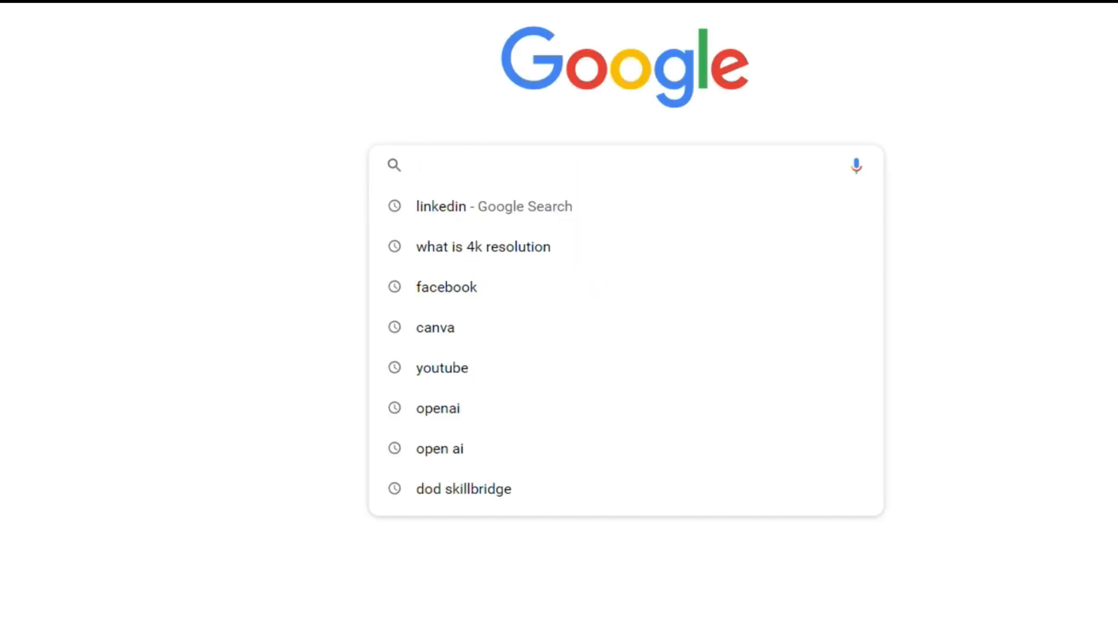
{"action": "type", "text": "canva"}
Step: Reach Canva via Google and create a LinkedIn Background Photo design, choosing the Beacon Homes template
{"action": "key", "text": "Return"}
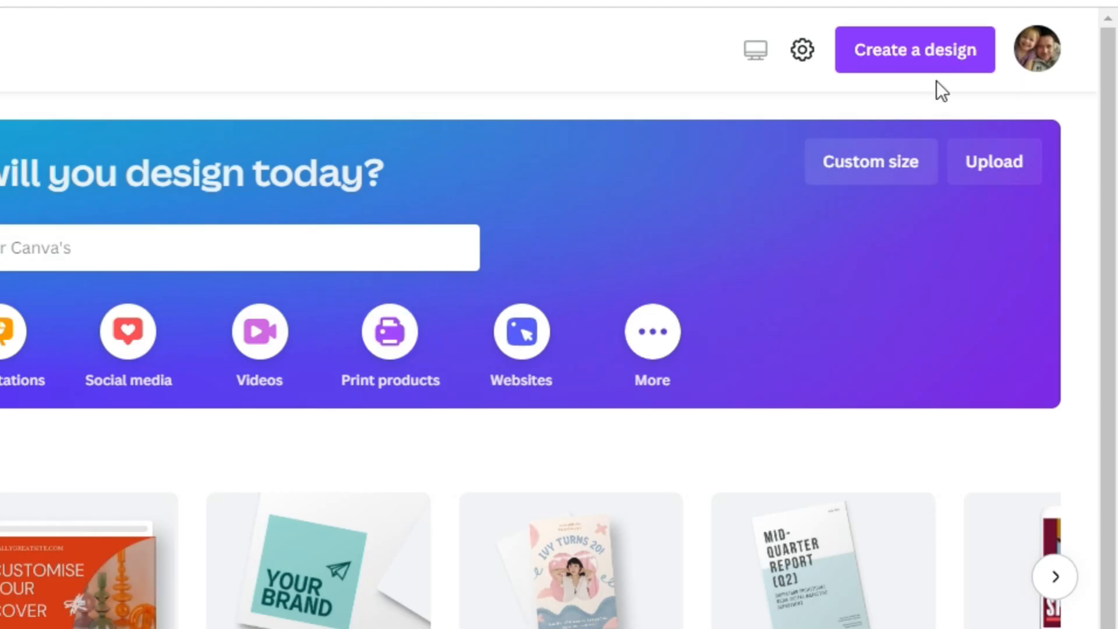
{"action": "left_click", "coordinate": [912, 61]}
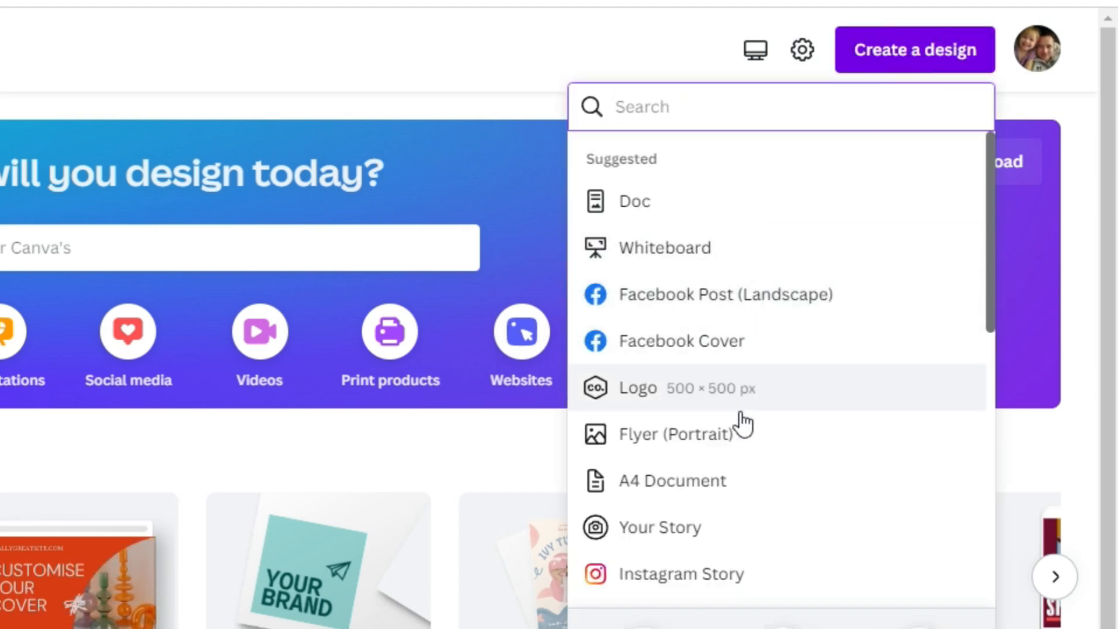
{"action": "scroll", "coordinate": [739, 426], "scroll_direction": "down", "scroll_amount": 2}
{"action": "scroll", "coordinate": [736, 429], "scroll_direction": "down", "scroll_amount": 1}
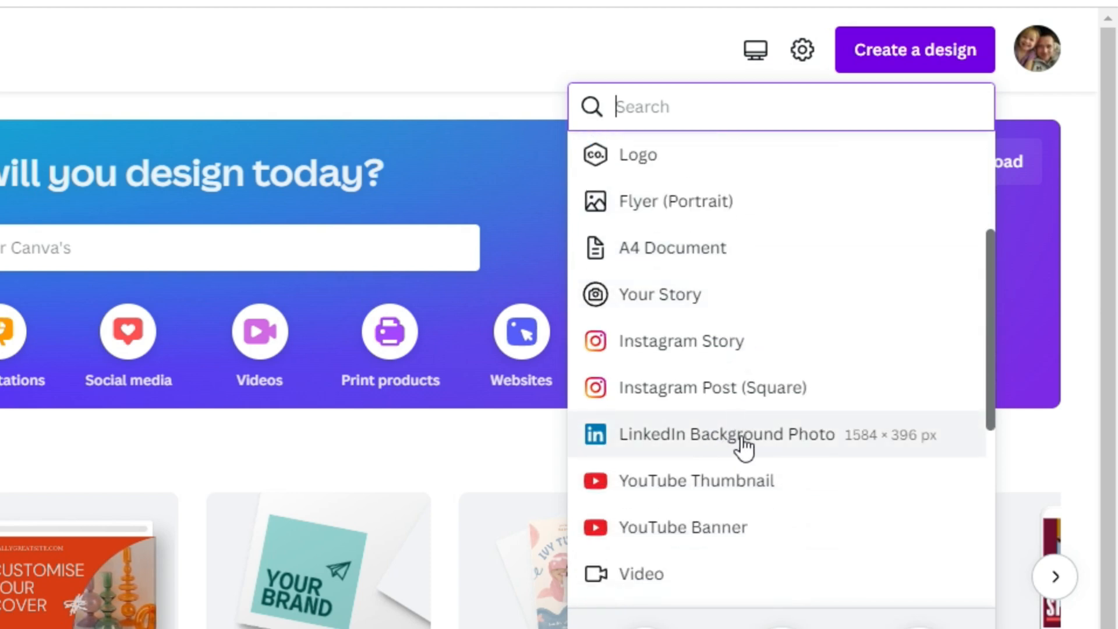
{"action": "left_click", "coordinate": [721, 434]}
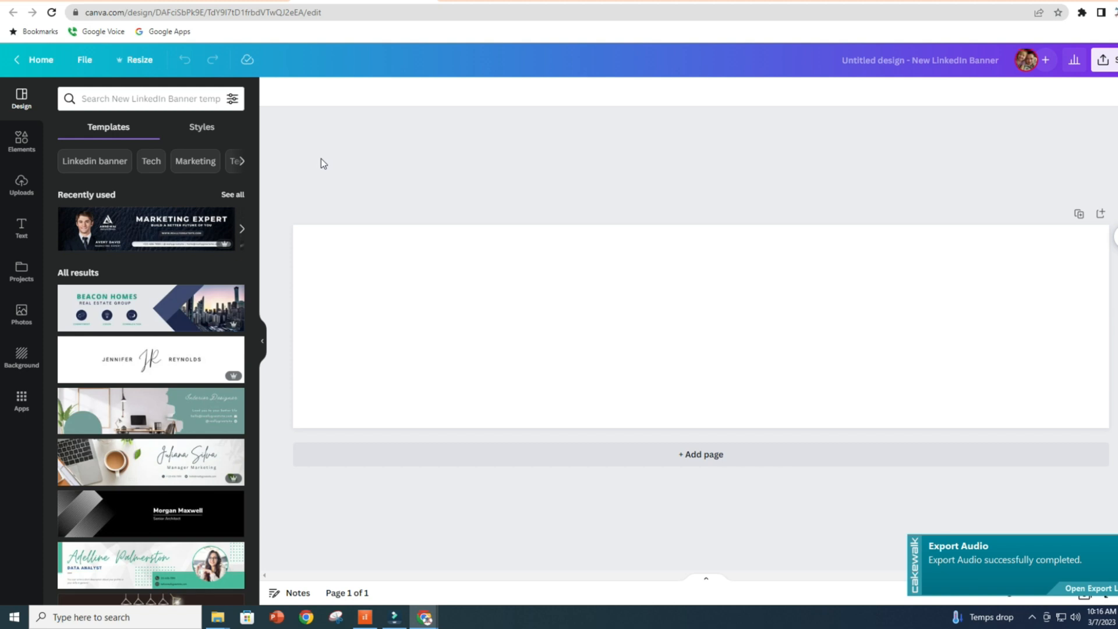
{"action": "mouse_move", "coordinate": [150, 308]}
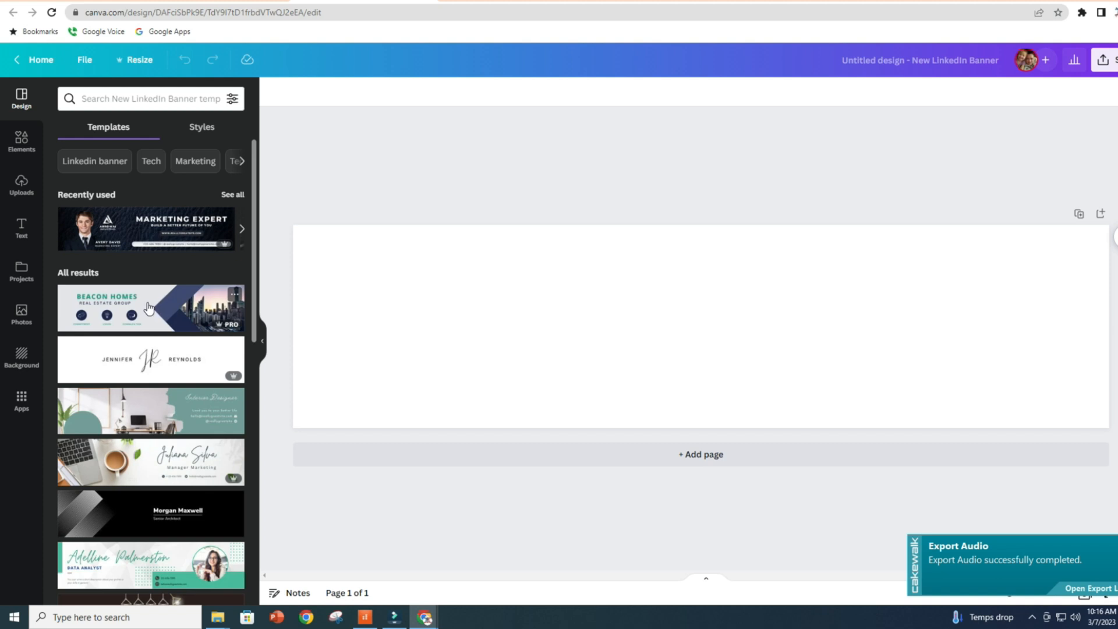
{"action": "mouse_move", "coordinate": [150, 359]}
{"action": "left_click", "coordinate": [149, 310]}
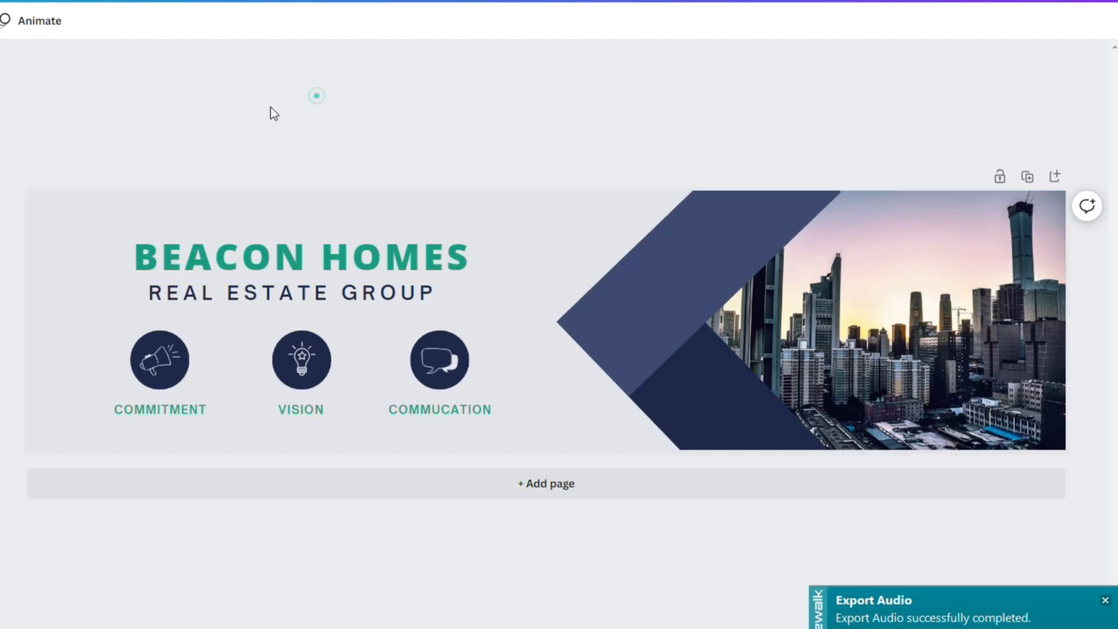
Step: Replace the BEACON HOMES heading with the name and select the subtitle text for editing
{"action": "left_click", "coordinate": [310, 260]}
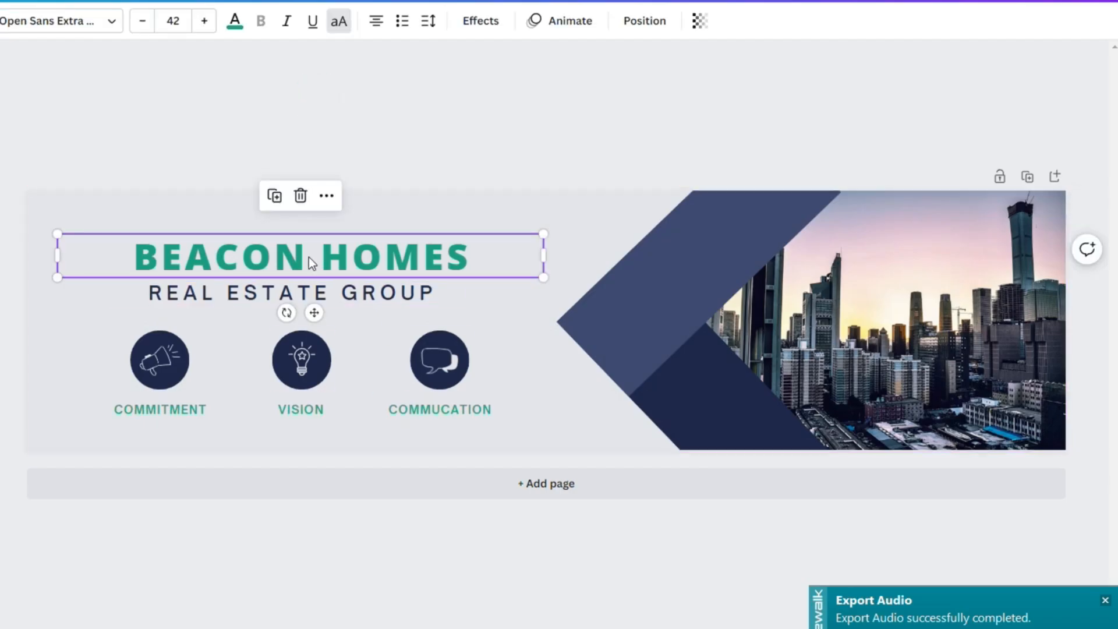
{"action": "double_click", "coordinate": [309, 256]}
{"action": "type", "text": "KEI"}
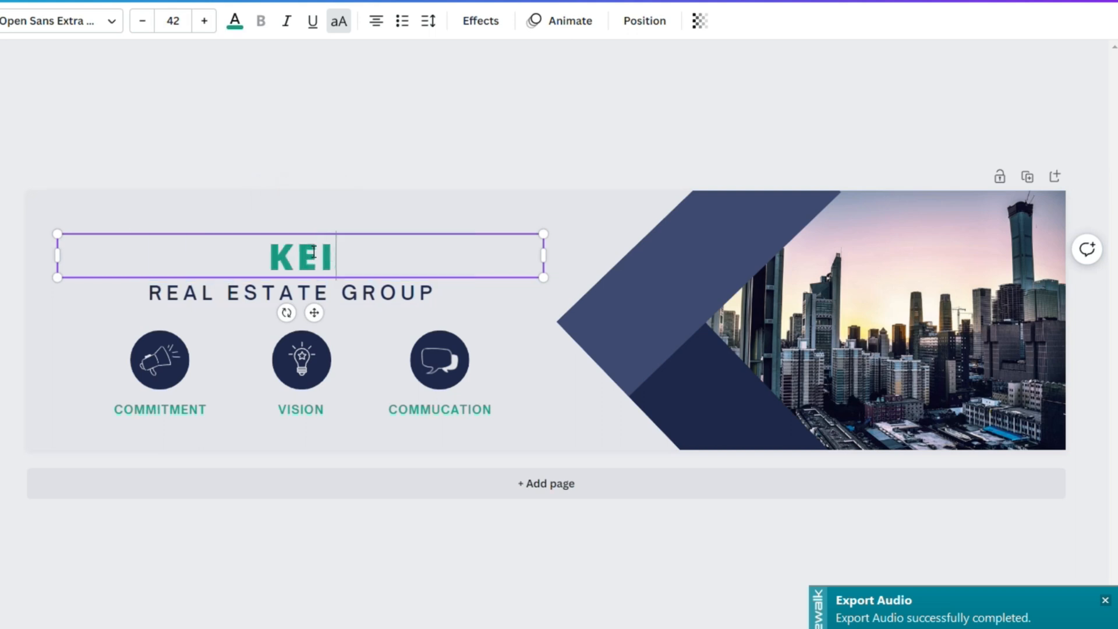
{"action": "type", "text": "TH HEIMERICKS"}
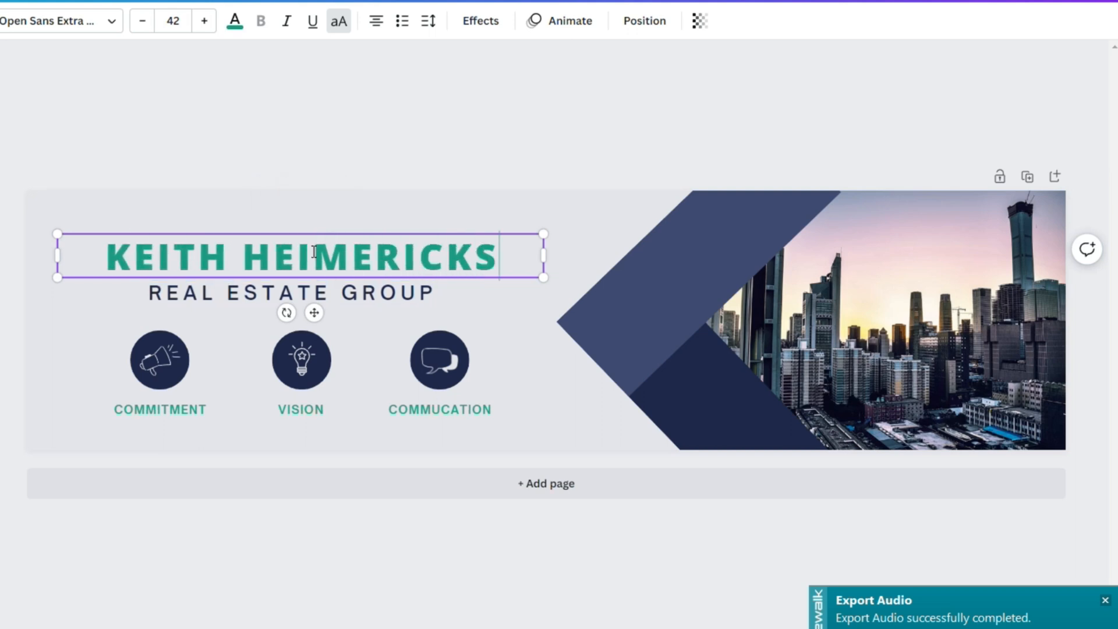
{"action": "left_click", "coordinate": [261, 295]}
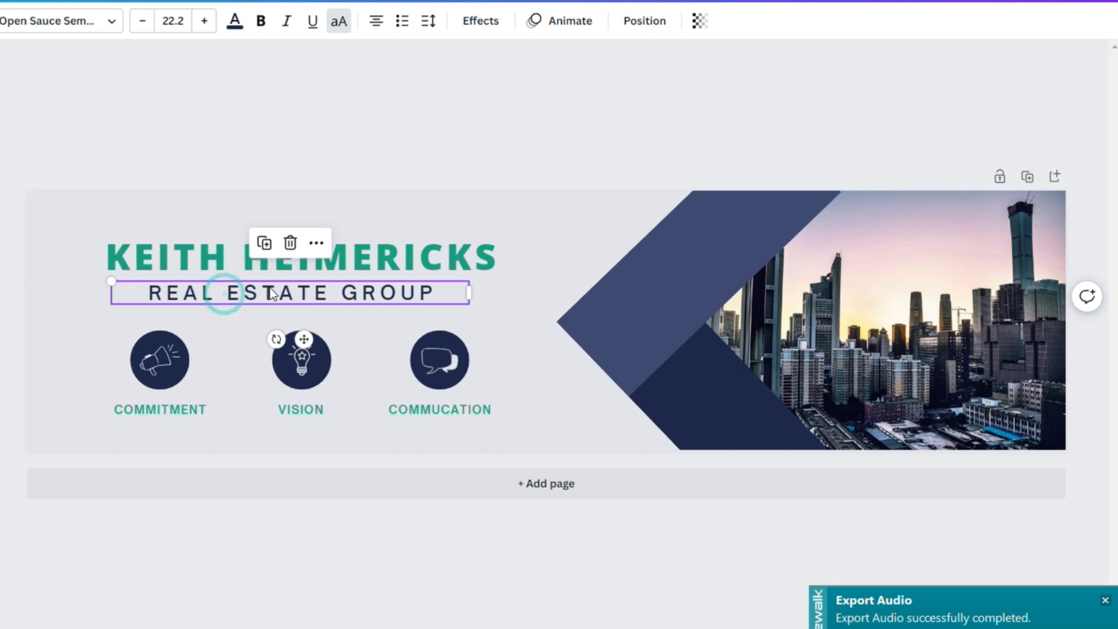
{"action": "double_click", "coordinate": [274, 291]}
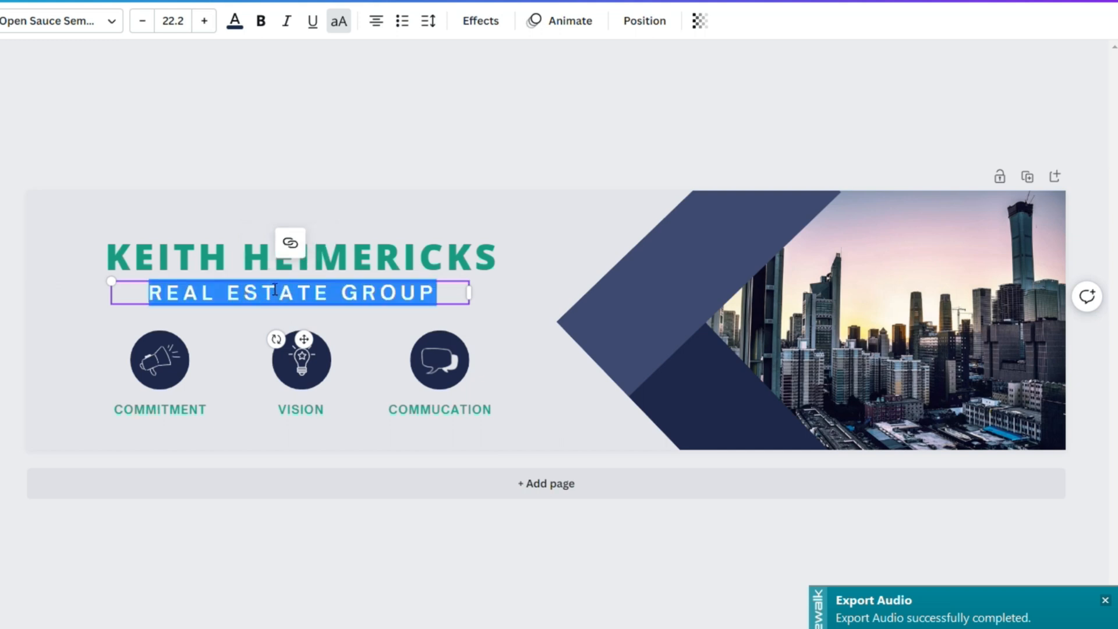
{"action": "type", "text": "PROJEC"}
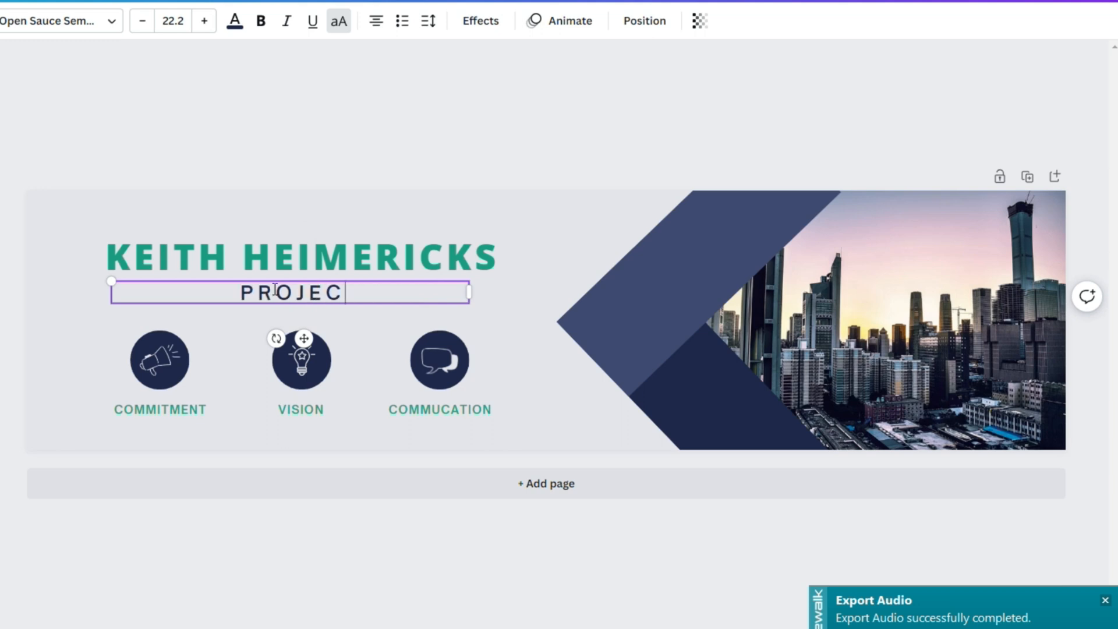
{"action": "type", "text": "T"}
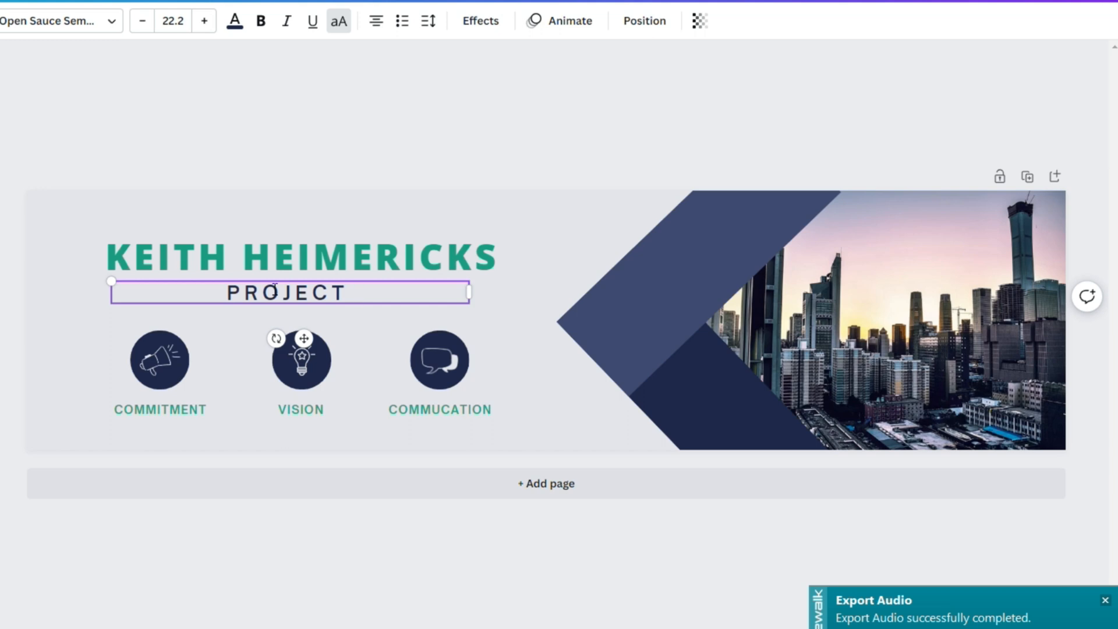
{"action": "type", "text": " MANAG"}
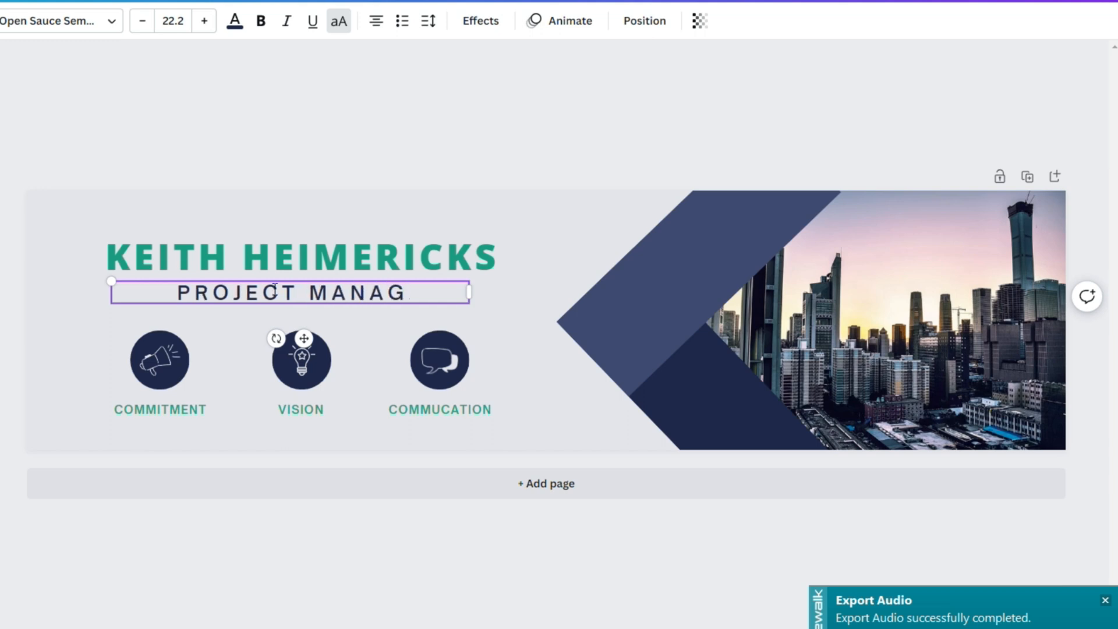
{"action": "type", "text": "EMENT EXXPE"}
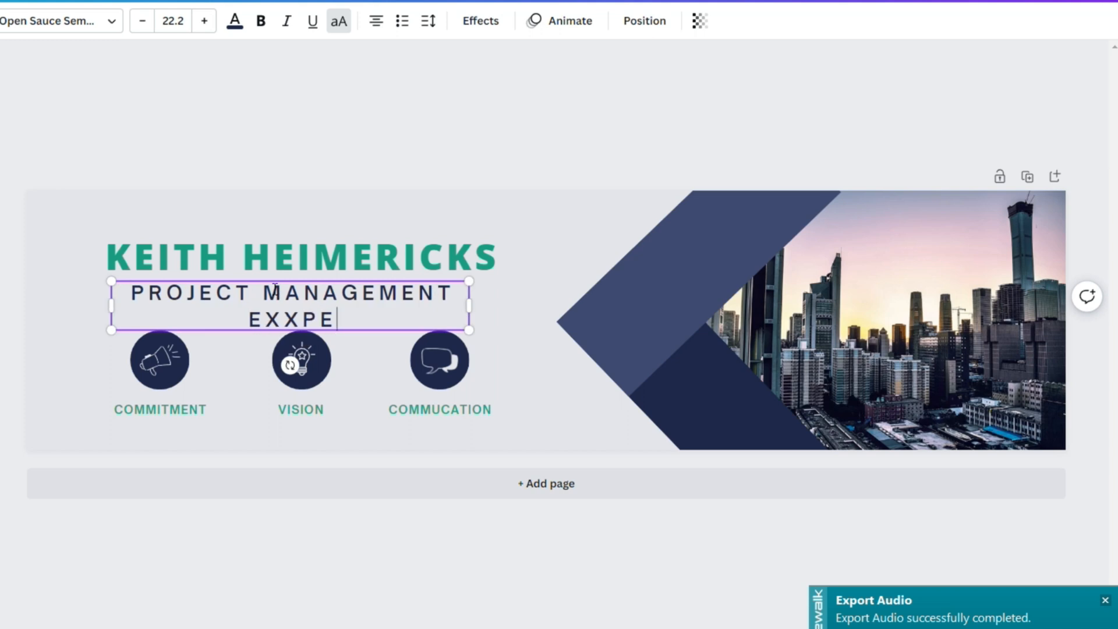
{"action": "type", "text": "RT"}
Step: Make the subtitle PROJECT MANAGEMENT EXPERT and centre it under the name
{"action": "key", "text": "BackSpace"}
{"action": "key", "text": "BackSpace"}
{"action": "key", "text": "BackSpace"}
{"action": "key", "text": "BackSpace"}
{"action": "type", "text": "ERT"}
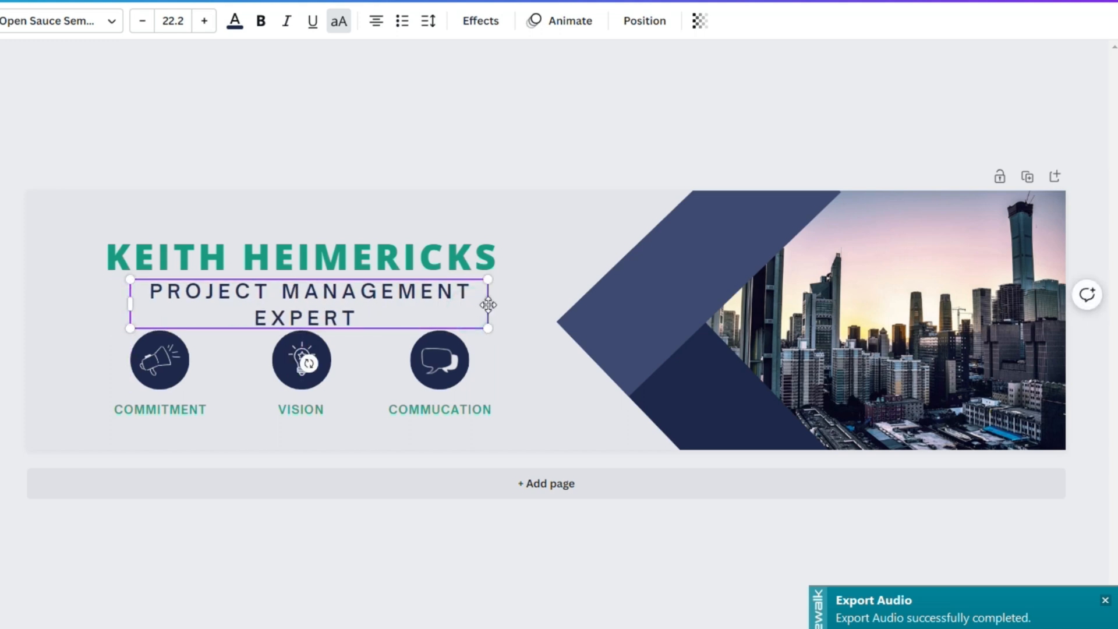
{"action": "mouse_move", "coordinate": [469, 310]}
{"action": "left_mouse_down"}
{"action": "mouse_move", "coordinate": [516, 302]}
{"action": "mouse_move", "coordinate": [469, 299]}
{"action": "left_mouse_up"}
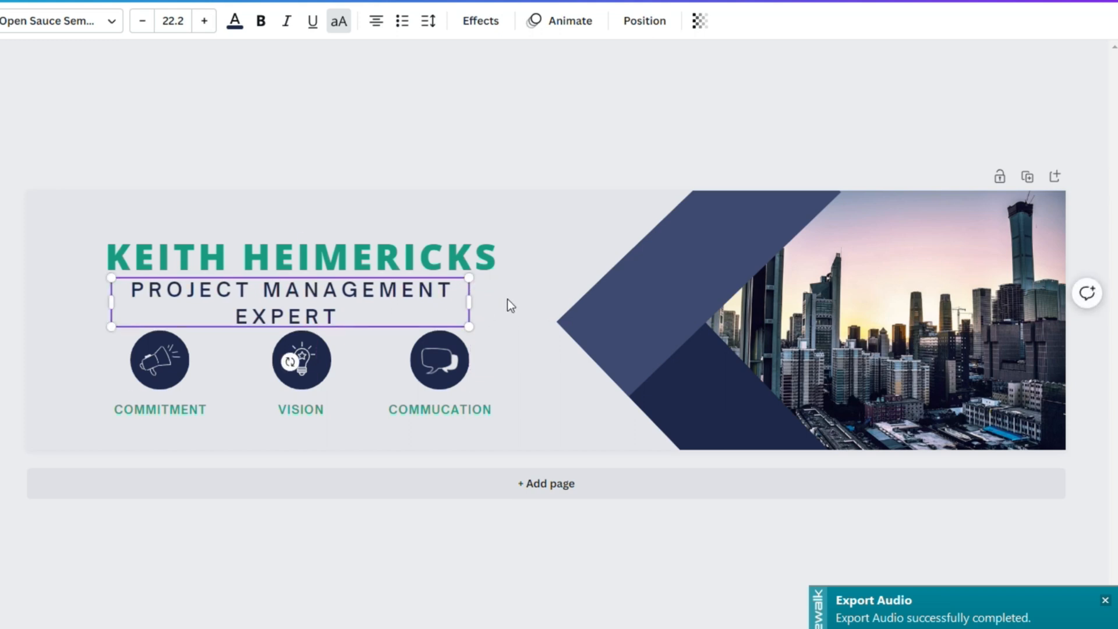
{"action": "left_click", "coordinate": [500, 292]}
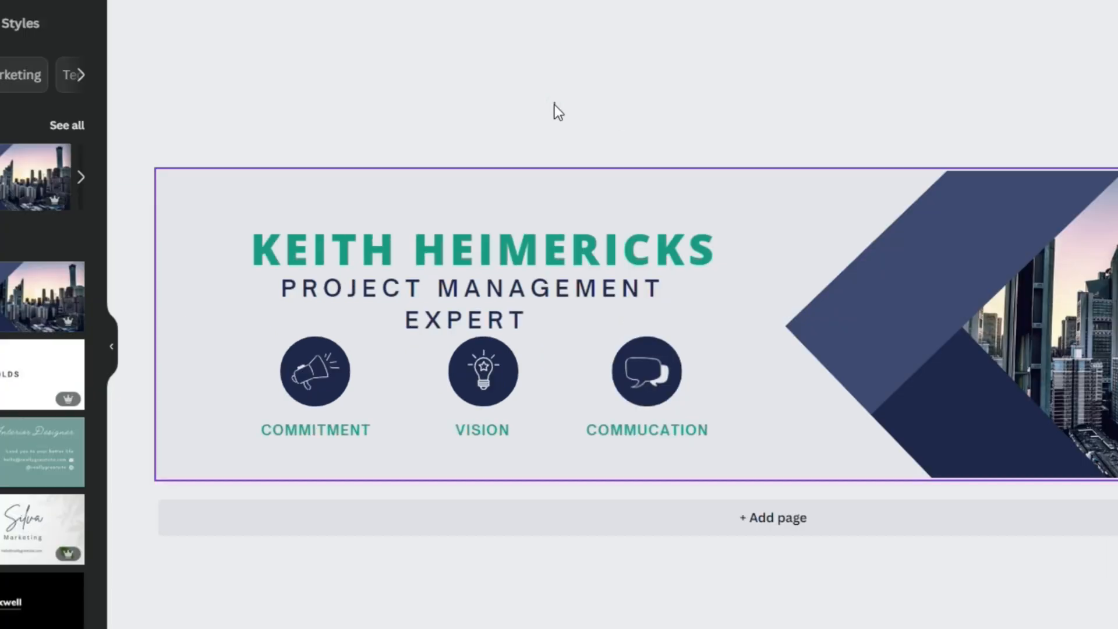
{"action": "left_click", "coordinate": [551, 109]}
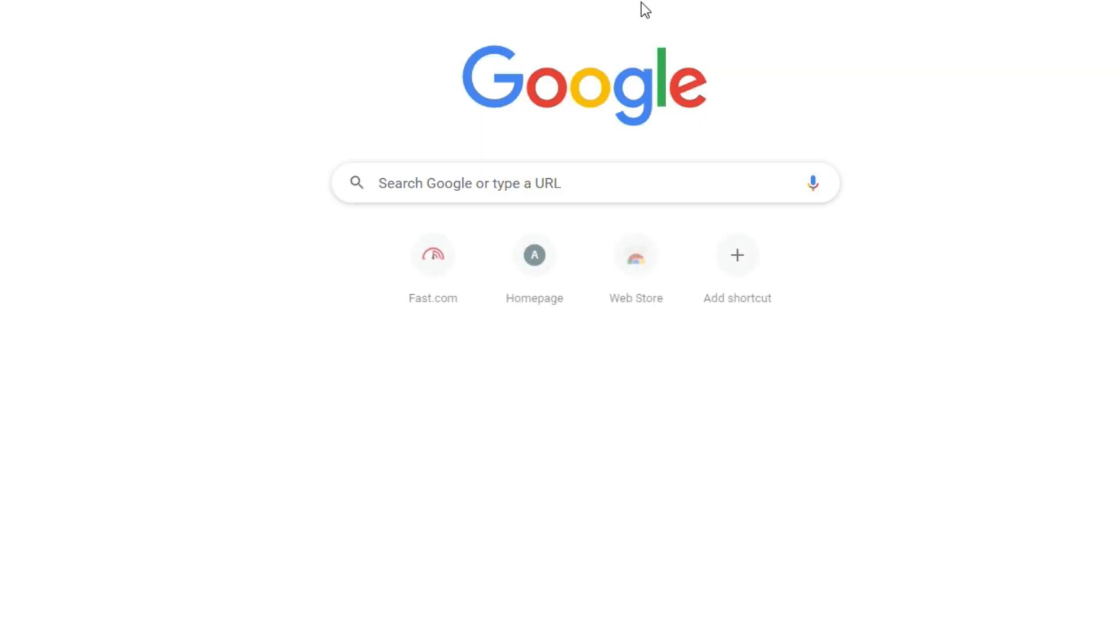
Step: Search Google for 'linkedin banner size'
{"action": "left_click", "coordinate": [435, 176]}
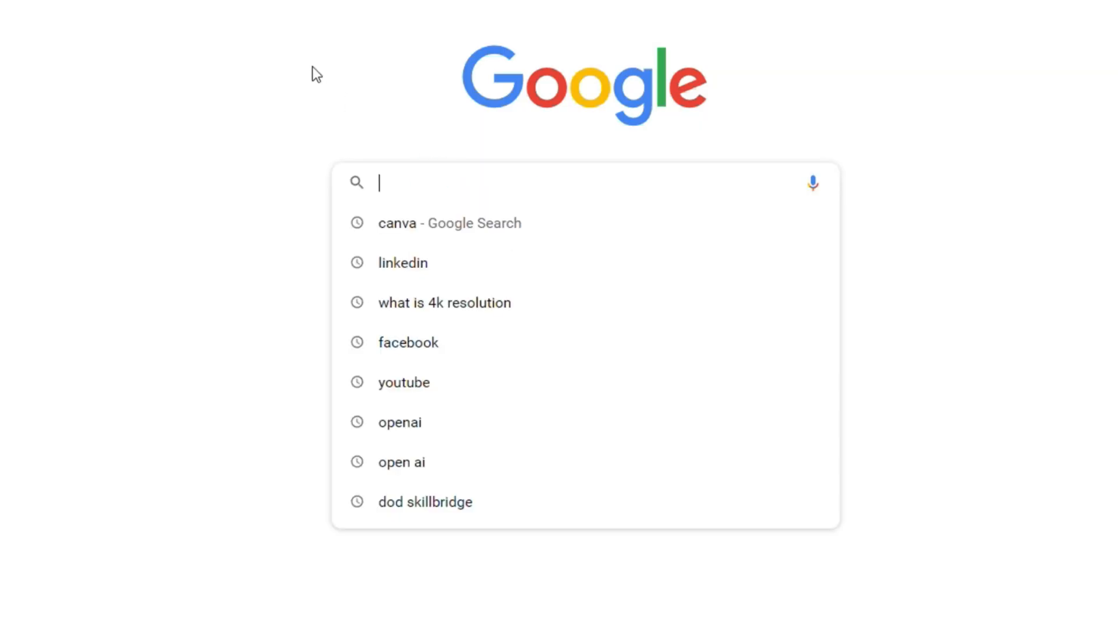
{"action": "type", "text": "Line"}
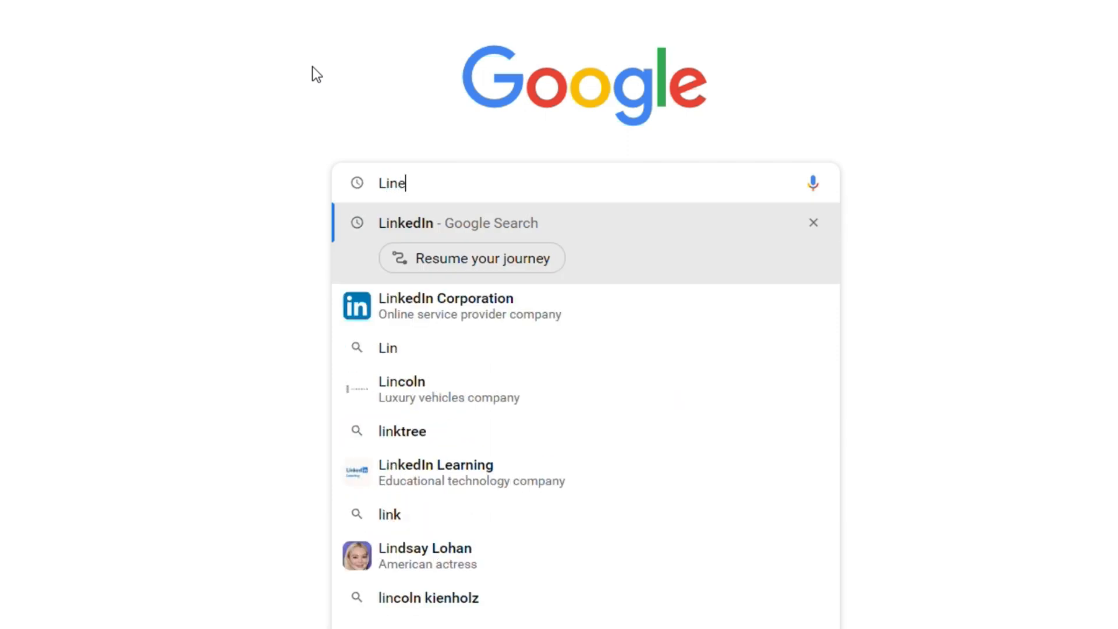
{"action": "type", "text": "d"}
{"action": "key", "text": "BackSpace"}
{"action": "key", "text": "BackSpace"}
{"action": "type", "text": "k"}
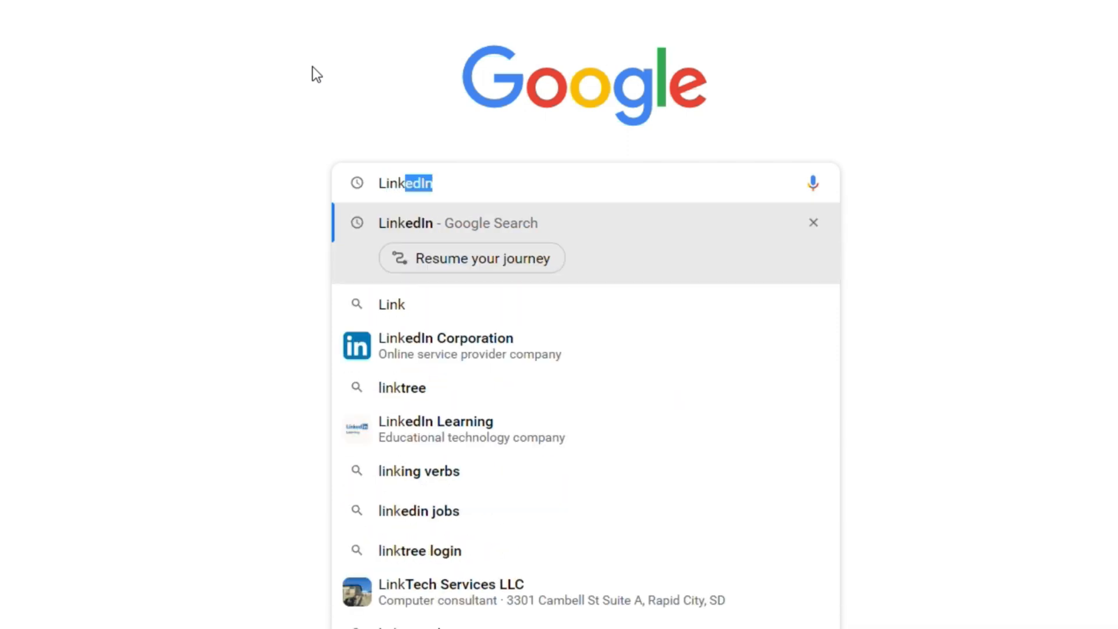
{"action": "type", "text": "edIn banner sie"}
{"action": "key", "text": "BackSpace"}
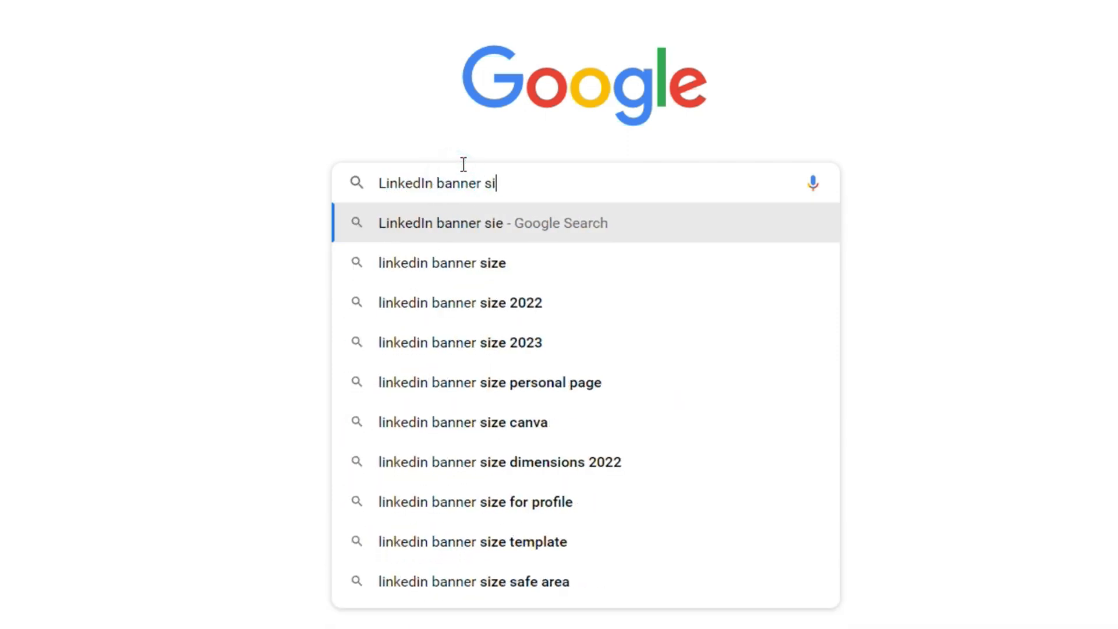
{"action": "type", "text": "ze"}
{"action": "key", "text": "Return"}
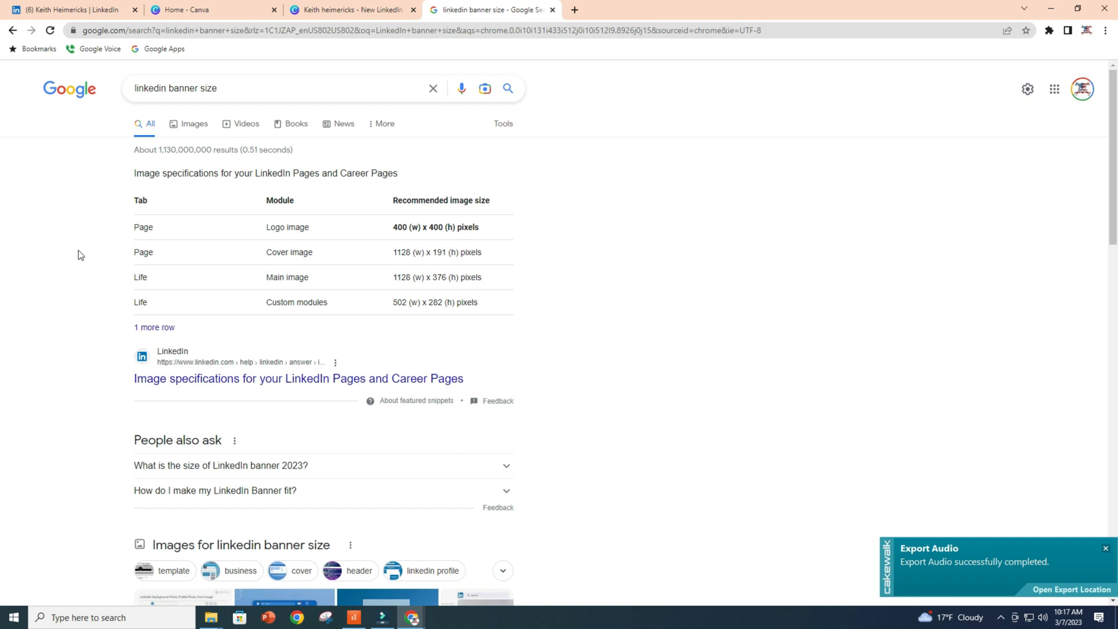
{"action": "scroll", "coordinate": [77, 255], "scroll_direction": "down", "scroll_amount": 1}
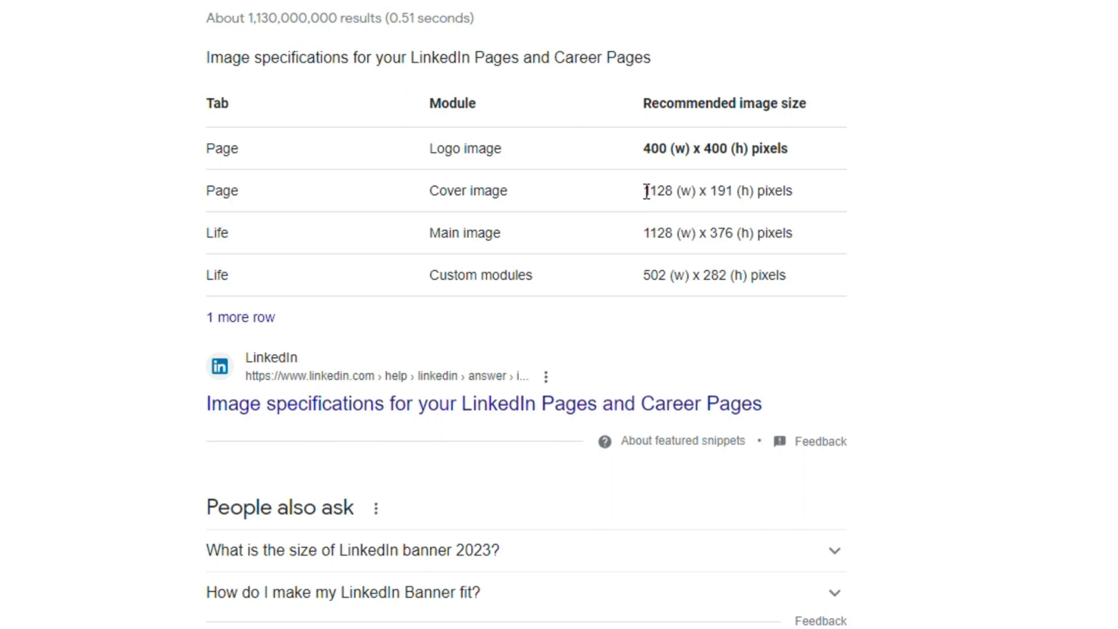
Step: Highlight the recommended cover image size and open LinkedIn's image specifications help article
{"action": "left_click_drag", "start_coordinate": [643, 191], "coordinate": [796, 191]}
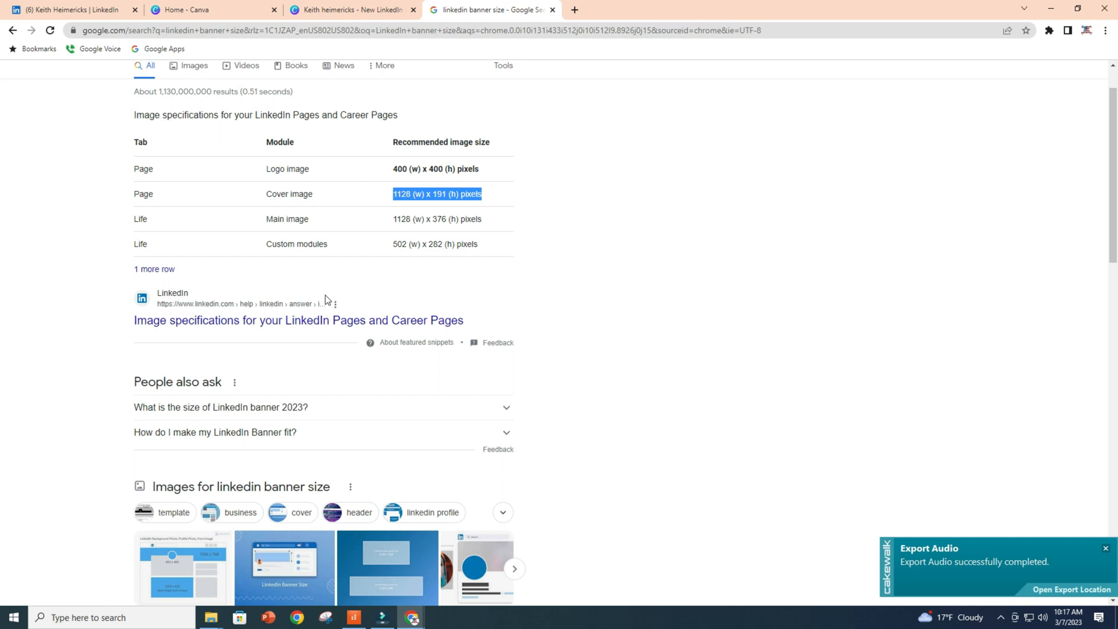
{"action": "left_click", "coordinate": [437, 320]}
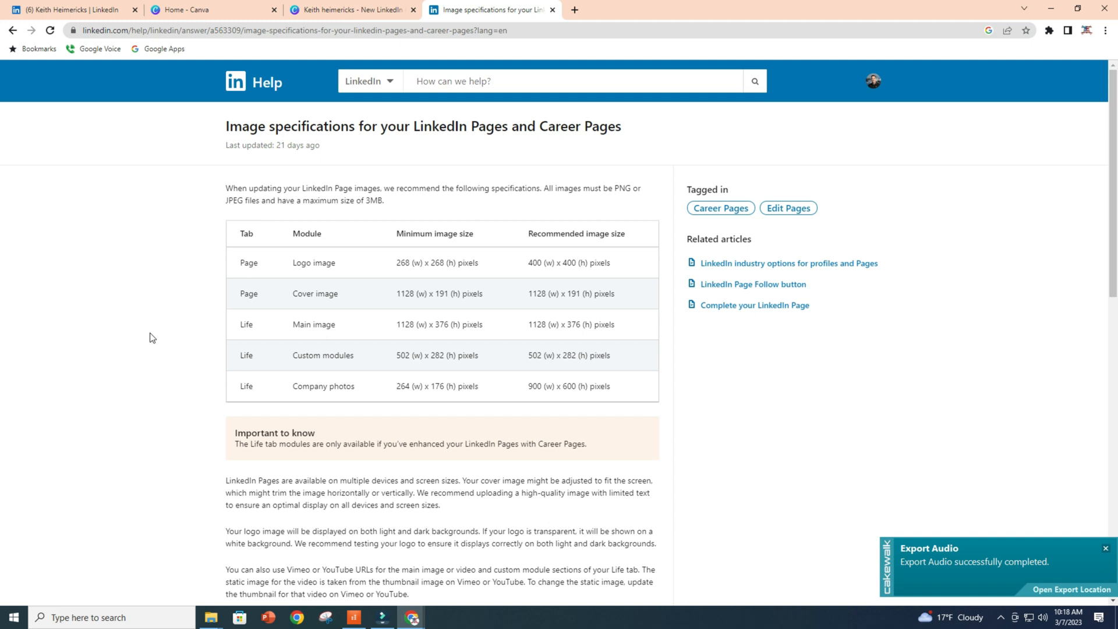
{"action": "left_click", "coordinate": [218, 18]}
Step: Add the Morgan Maxwell template as page 2, then swap it for Hello Let's Connect
{"action": "left_click", "coordinate": [322, 11]}
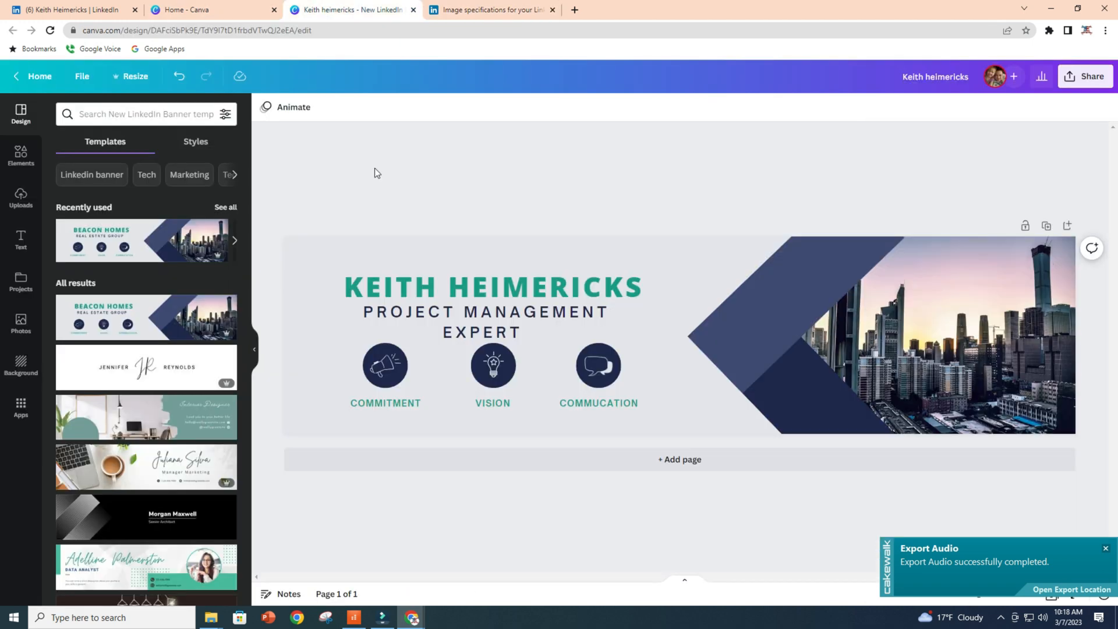
{"action": "scroll", "coordinate": [140, 333], "scroll_direction": "down", "scroll_amount": 3}
{"action": "scroll", "coordinate": [135, 333], "scroll_direction": "down", "scroll_amount": 4}
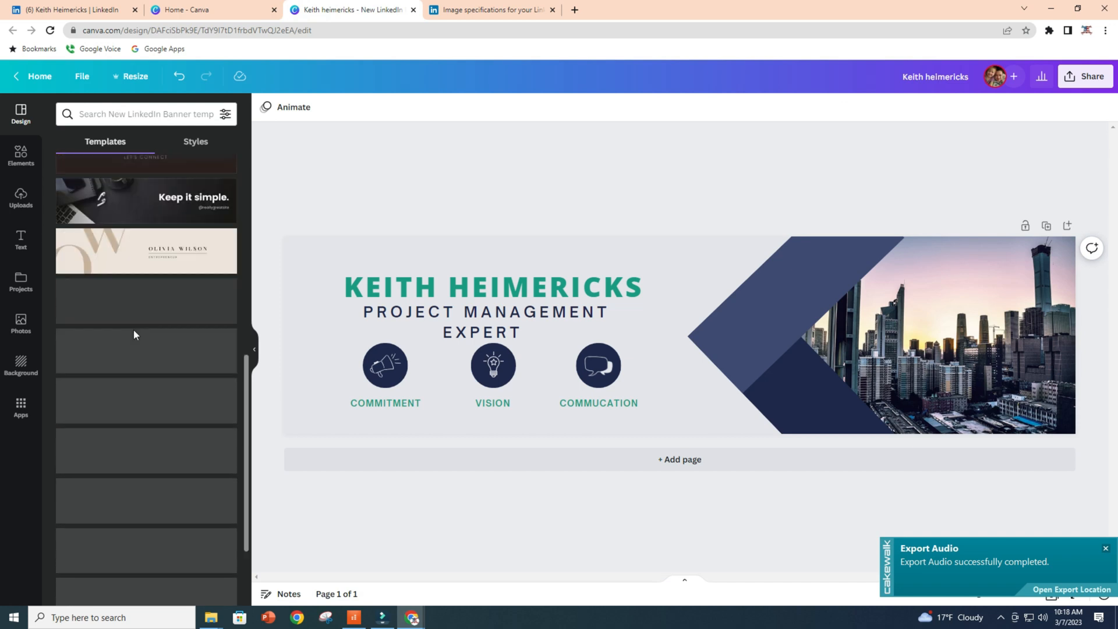
{"action": "scroll", "coordinate": [136, 331], "scroll_direction": "up", "scroll_amount": 10}
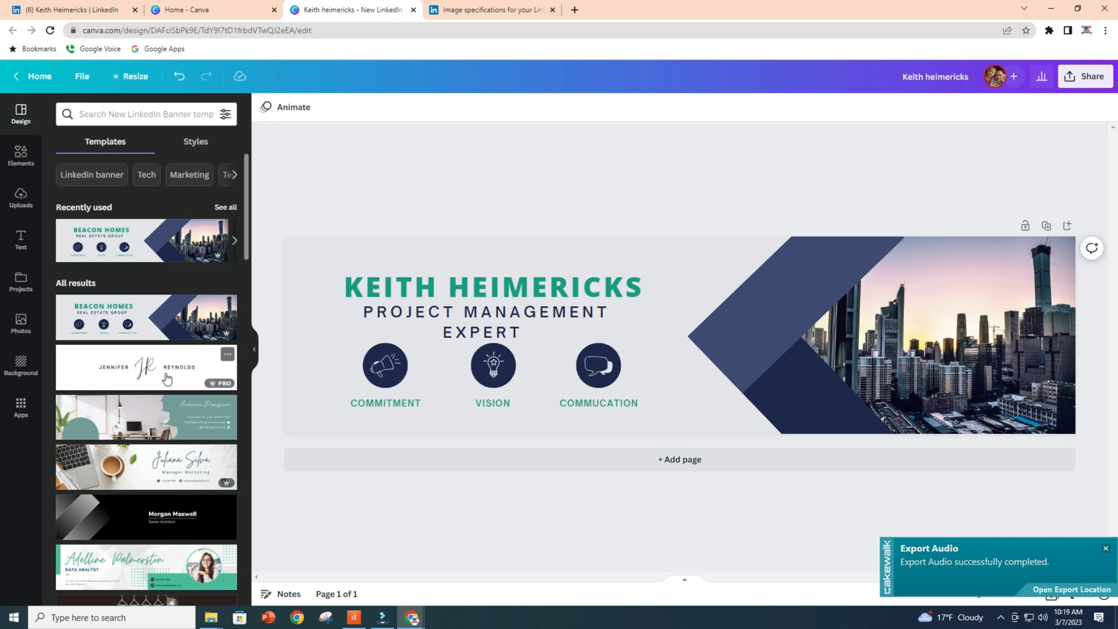
{"action": "mouse_move", "coordinate": [146, 366]}
{"action": "left_click_drag", "start_coordinate": [145, 518], "coordinate": [442, 413]}
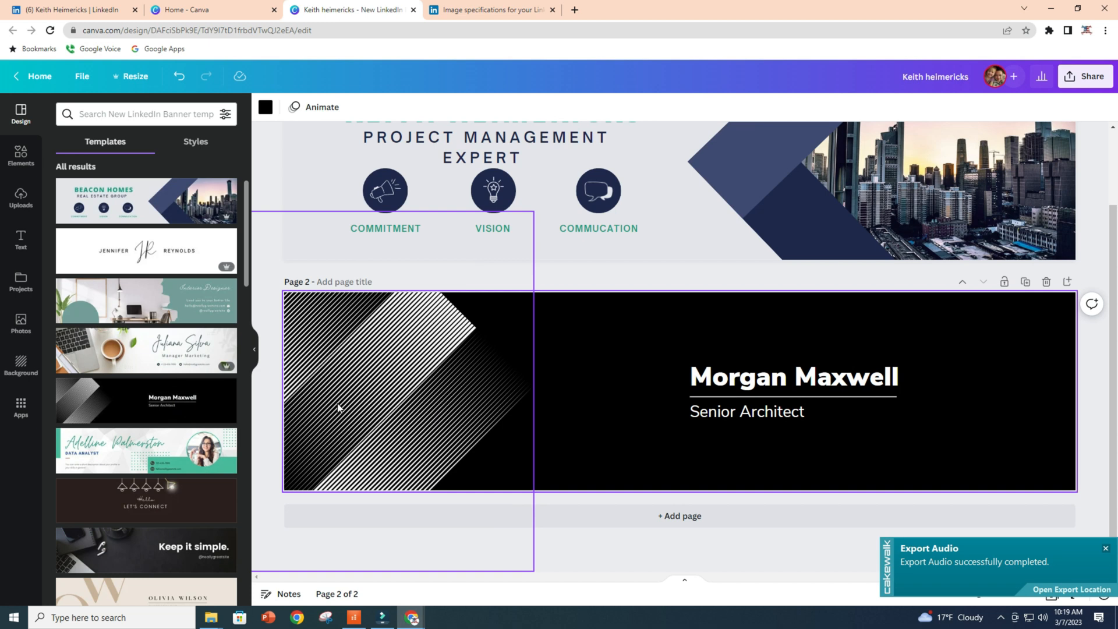
{"action": "scroll", "coordinate": [143, 404], "scroll_direction": "down", "scroll_amount": 2}
{"action": "left_click", "coordinate": [144, 386]}
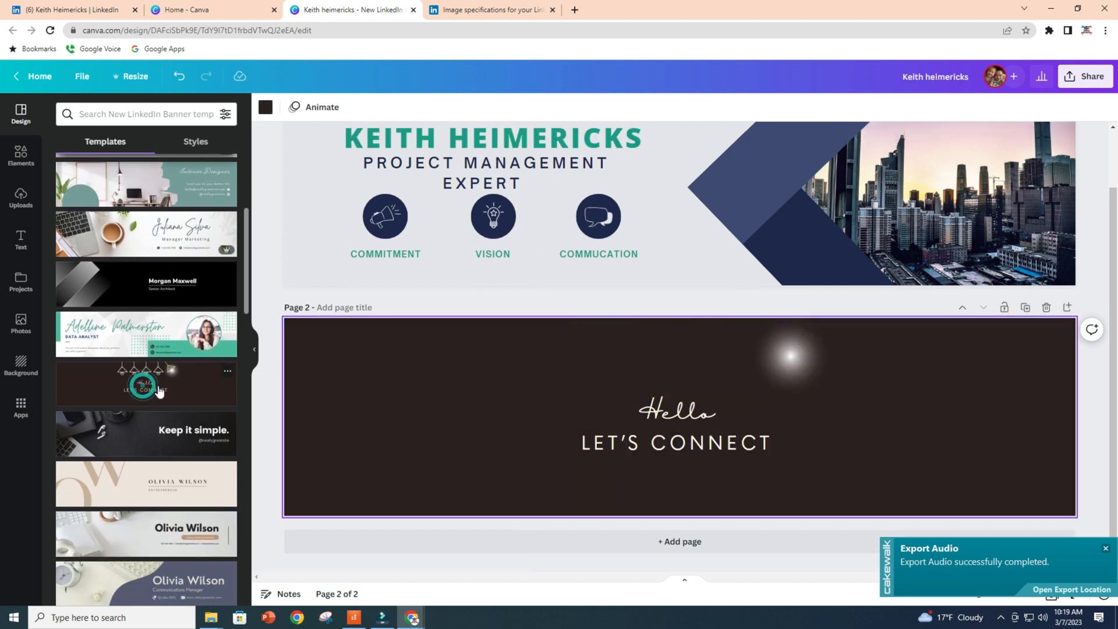
{"action": "scroll", "coordinate": [166, 384], "scroll_direction": "down", "scroll_amount": 2}
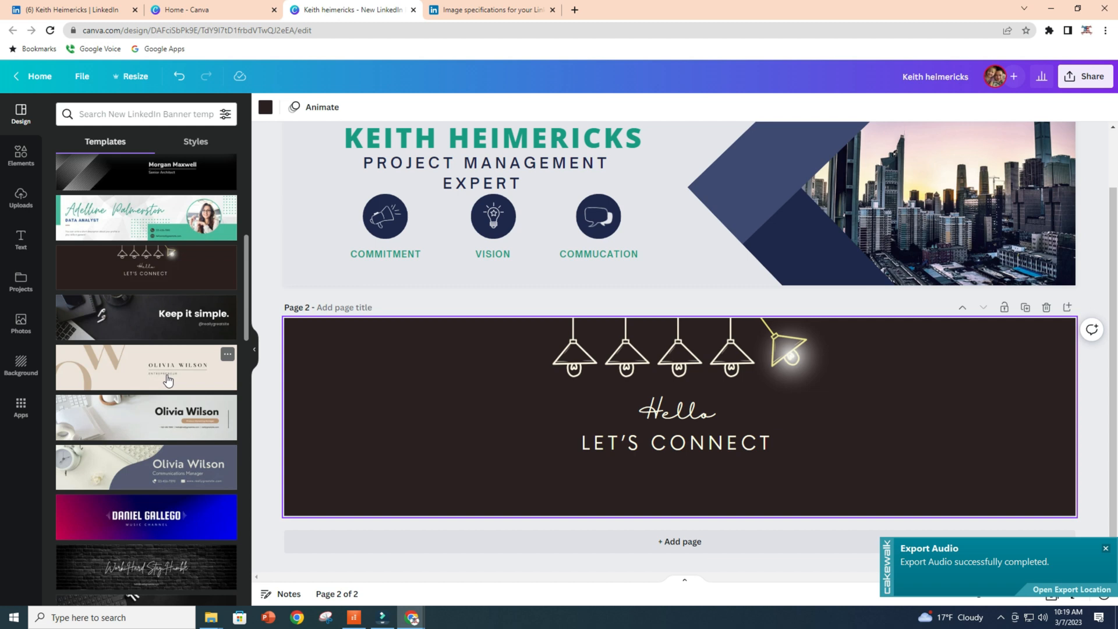
Step: Try both Olivia Wilson templates, ending with the black-brick Work Hard Stay Humble one
{"action": "left_click", "coordinate": [166, 378]}
{"action": "left_click", "coordinate": [171, 419]}
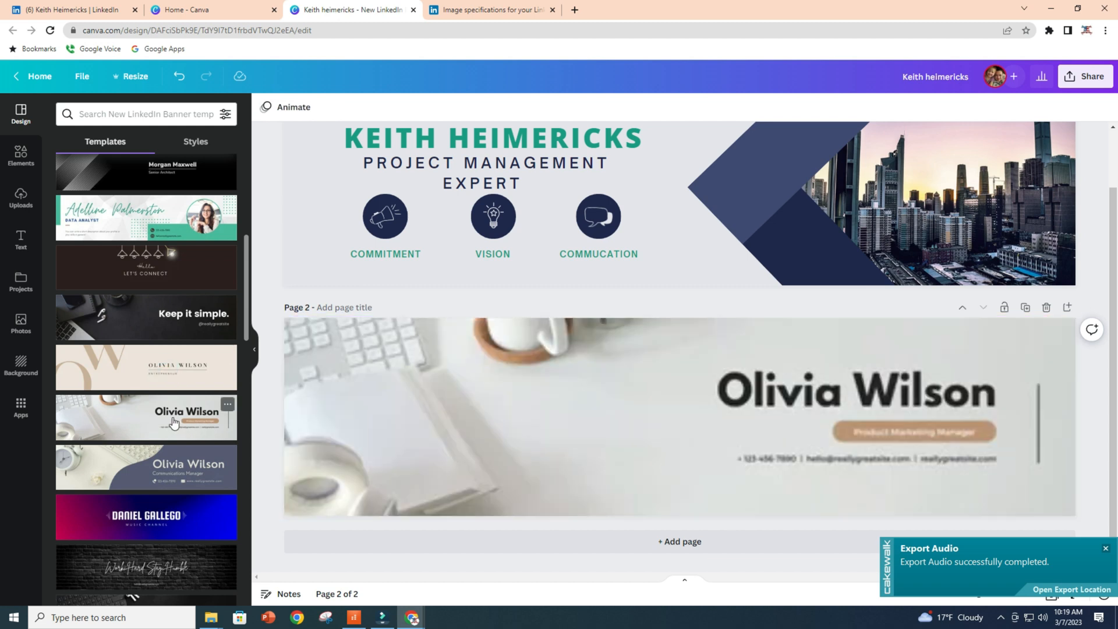
{"action": "scroll", "coordinate": [170, 422], "scroll_direction": "down", "scroll_amount": 2}
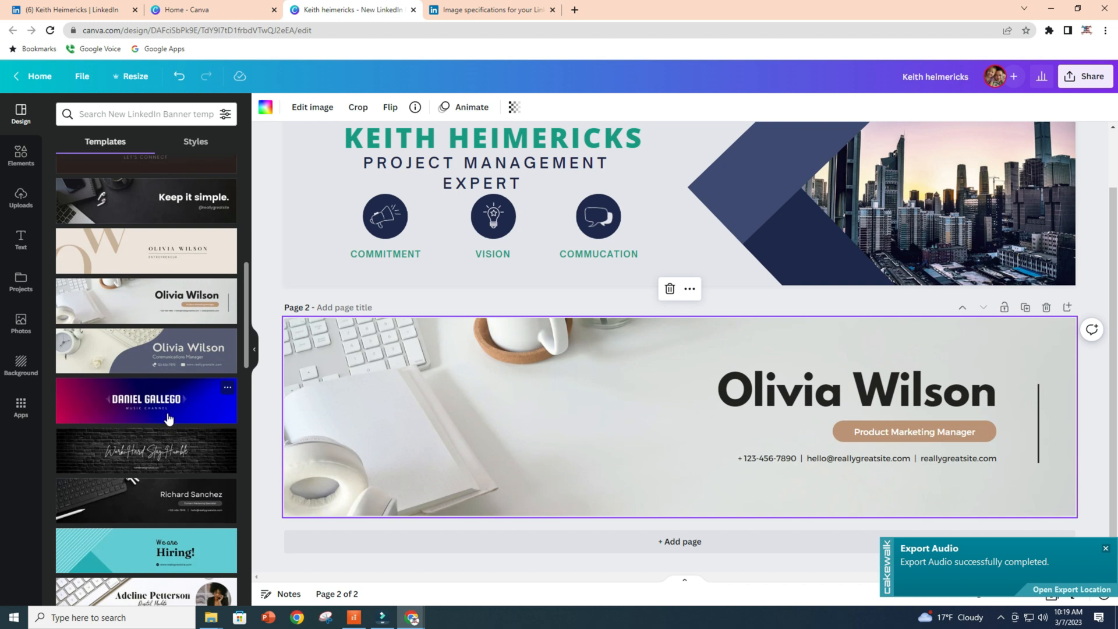
{"action": "left_click", "coordinate": [155, 456]}
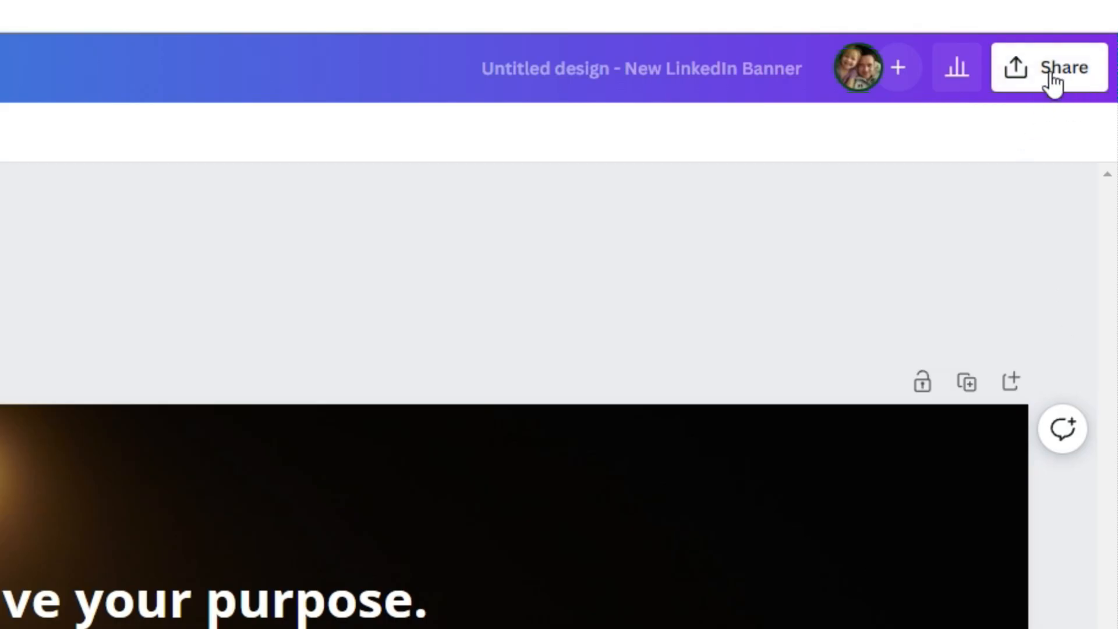
Step: Download the banner as a 1,584 × 396 px PNG and return to the LinkedIn profile
{"action": "left_click", "coordinate": [1053, 82]}
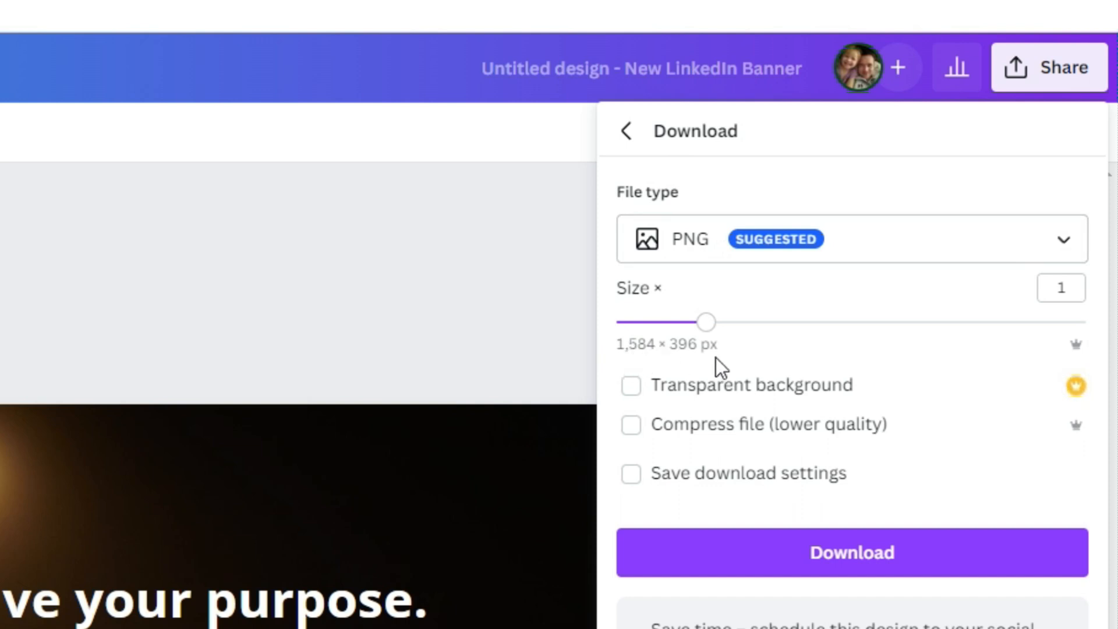
{"action": "left_click", "coordinate": [690, 572]}
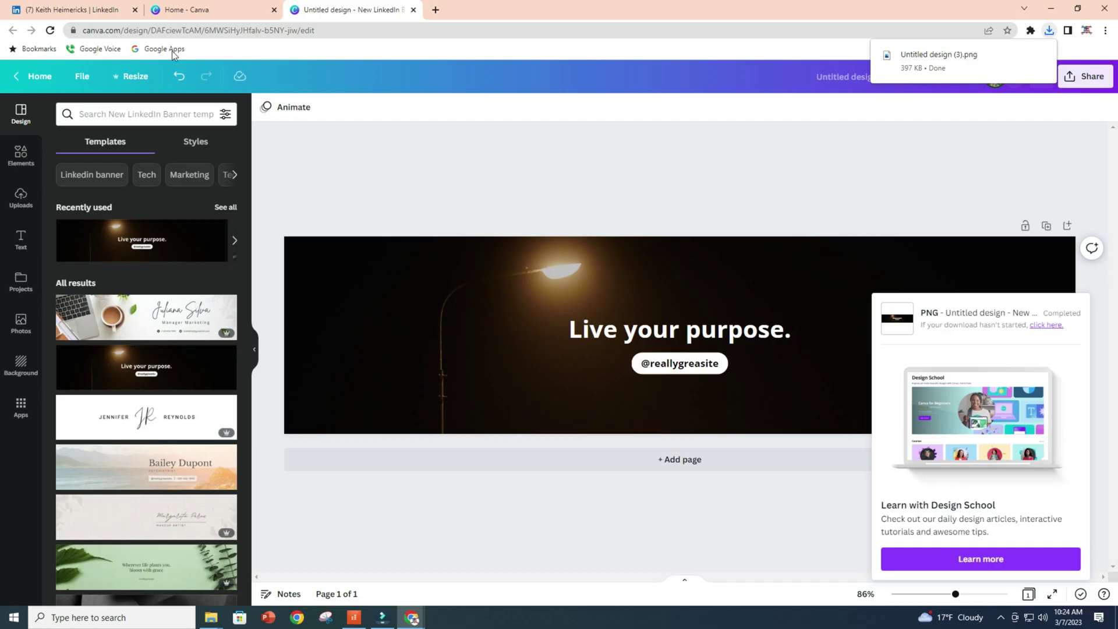
{"action": "left_click", "coordinate": [74, 10]}
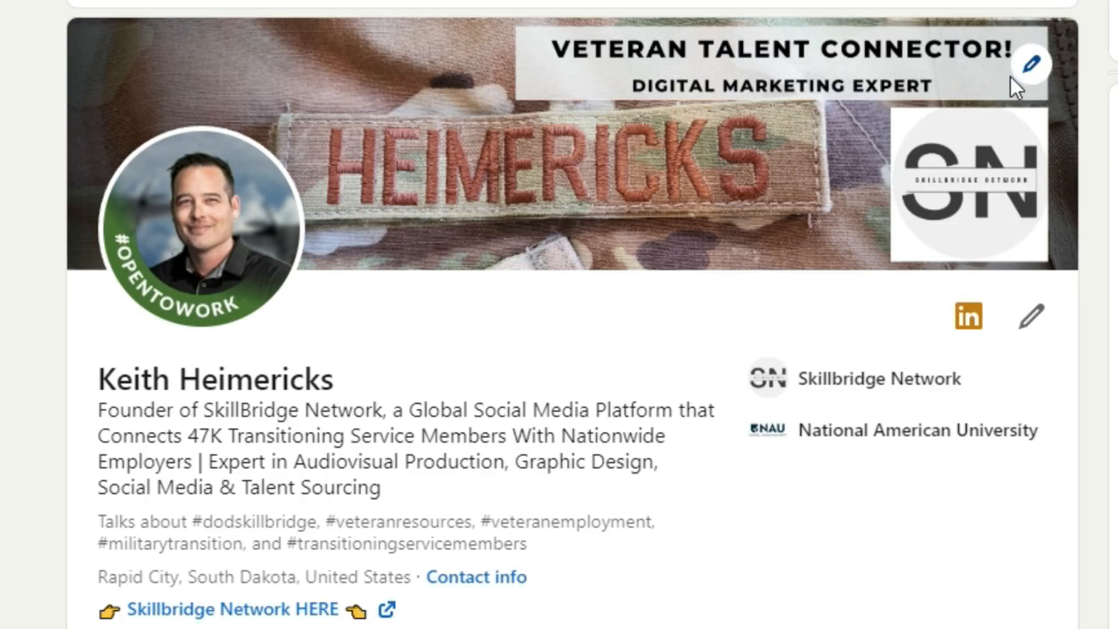
{"action": "left_click", "coordinate": [1033, 66]}
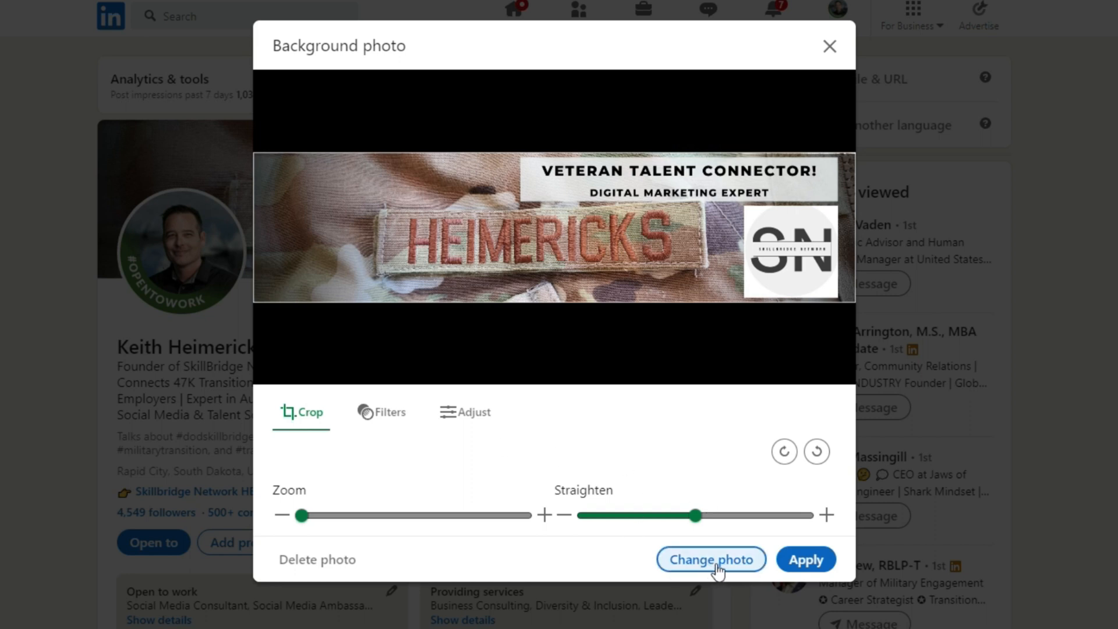
{"action": "left_click", "coordinate": [805, 559]}
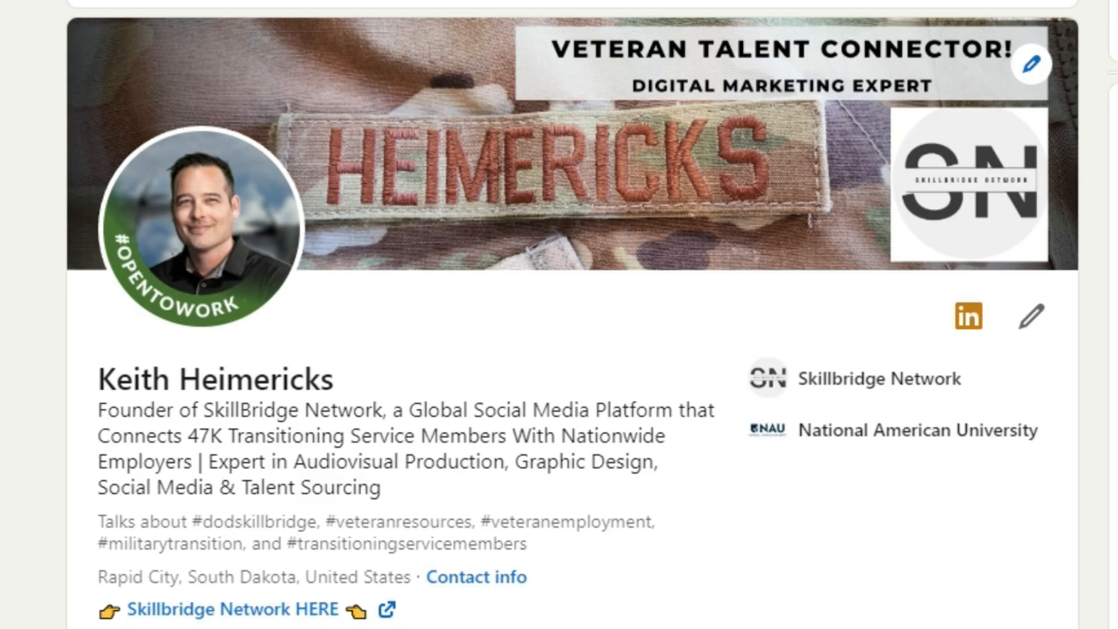